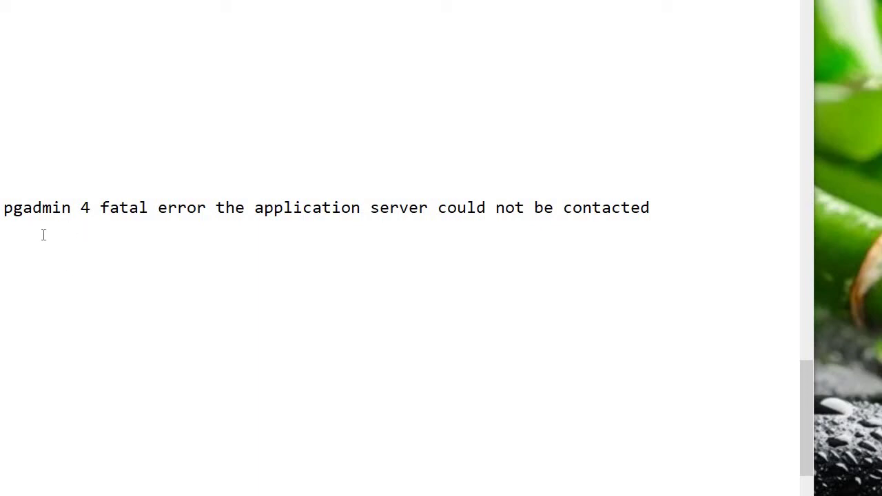
Step: Widen the Notepad window to full screen width below the 'pgadmin 4 fatal error' title line
drag(4, 209, 443, 191)
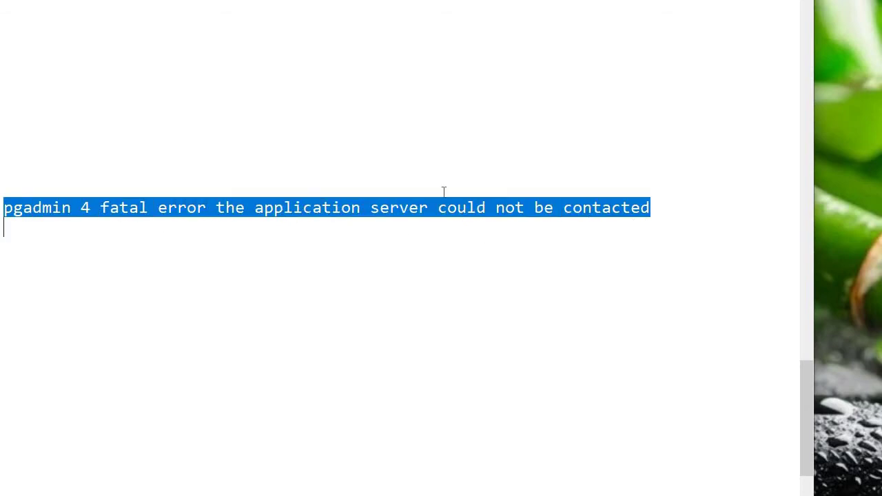
click(433, 191)
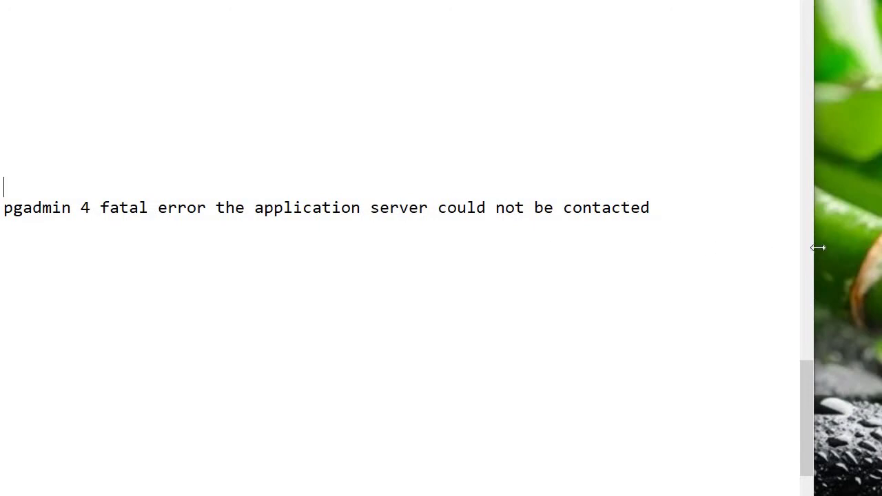
drag(817, 252, 880, 253)
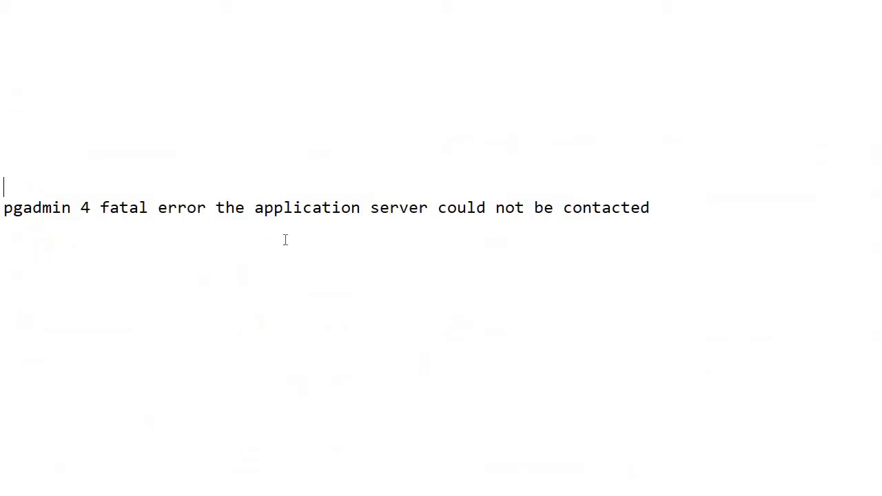
Step: Add '1 step :: go to control panal' under the title and open Programs and Features
text(First)
key(BackSpace)
key(BackSpace)
key(BackSpace)
key(BackSpace)
key(BackSpace)
text(1 step)
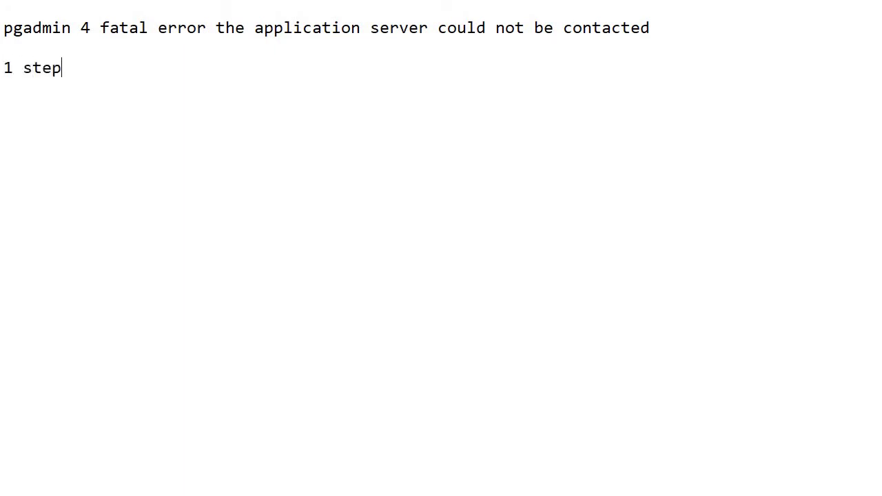
text( :: go to contri)
key(BackSpace)
text(ol panal)
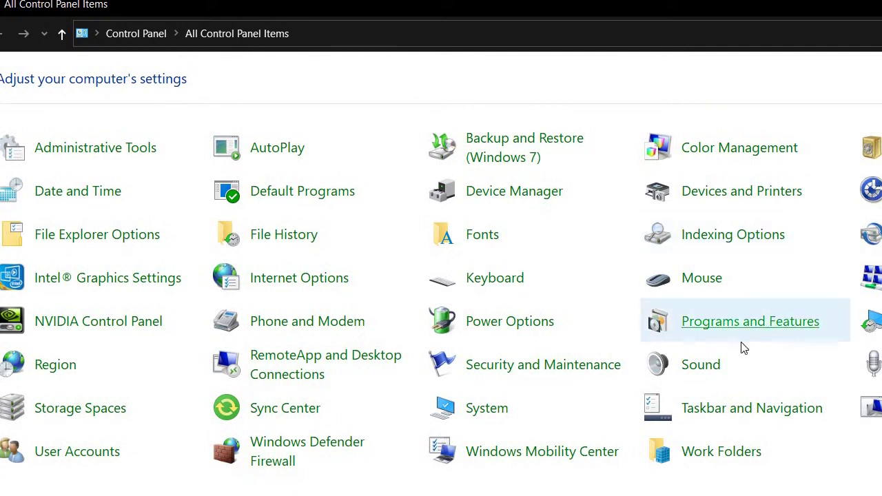
click(756, 323)
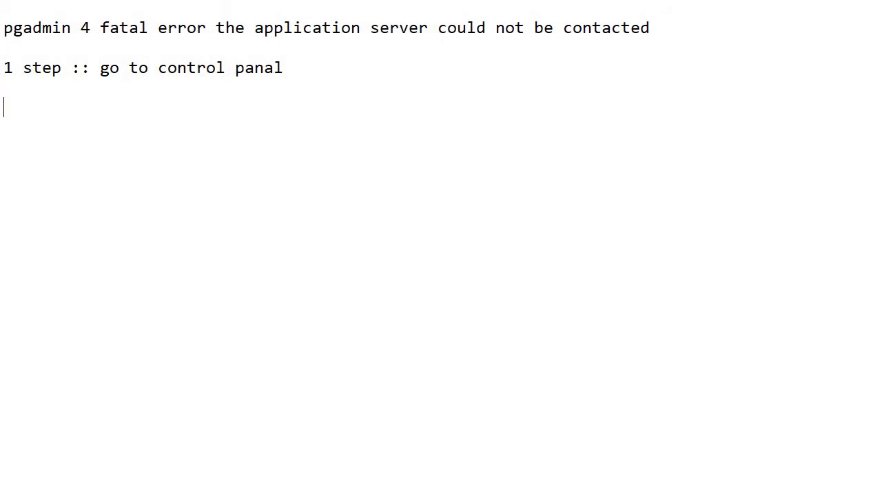
Step: Write the second step line '2 step : click on program and fetures' in the note
text(2 step : click on)
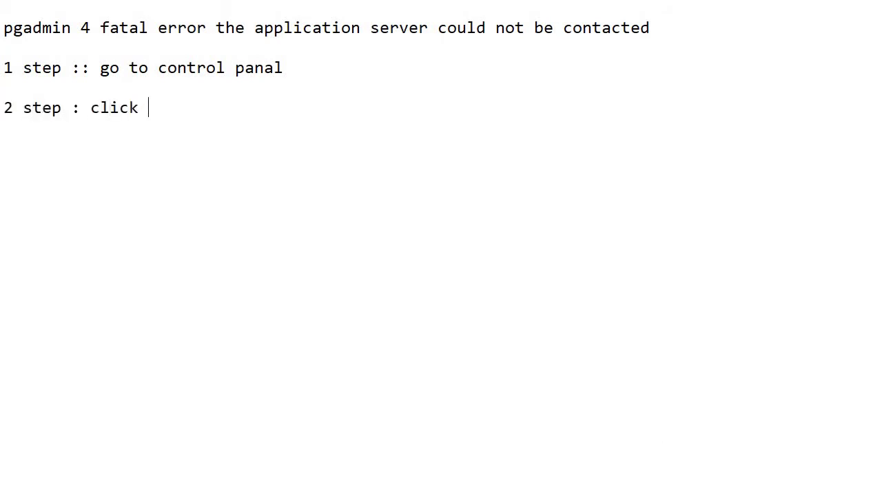
text( program)
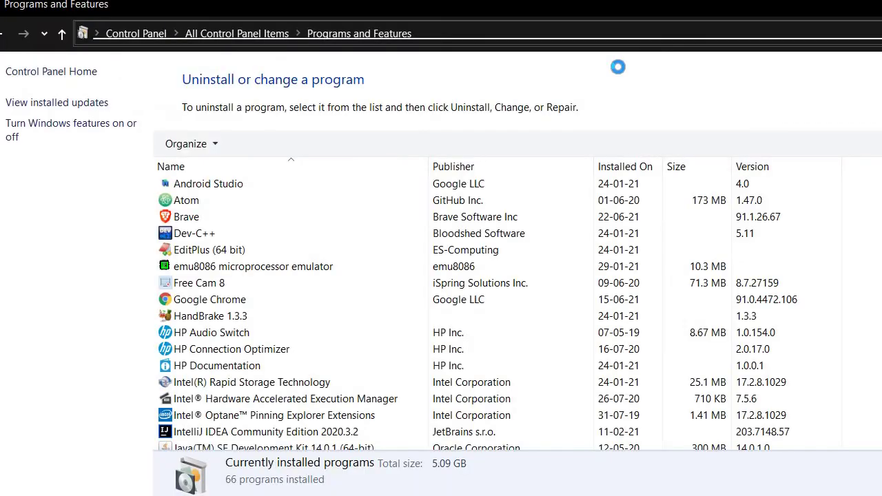
key(alt+d)
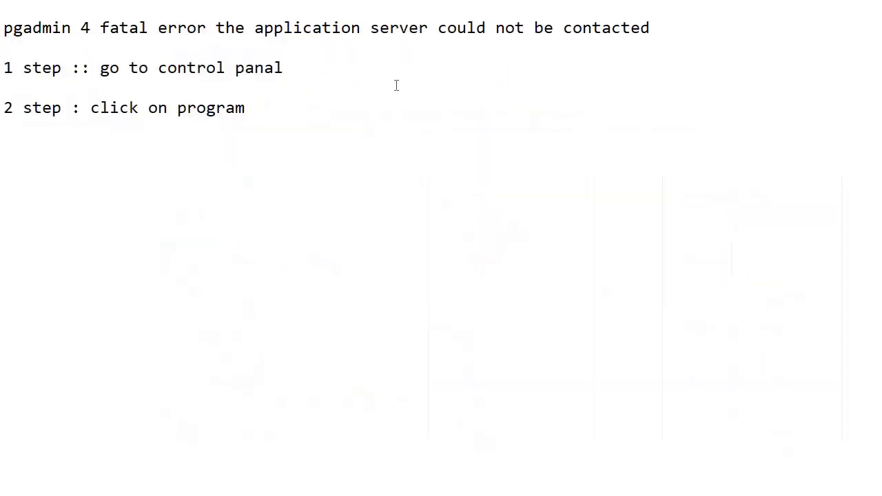
text(and fe)
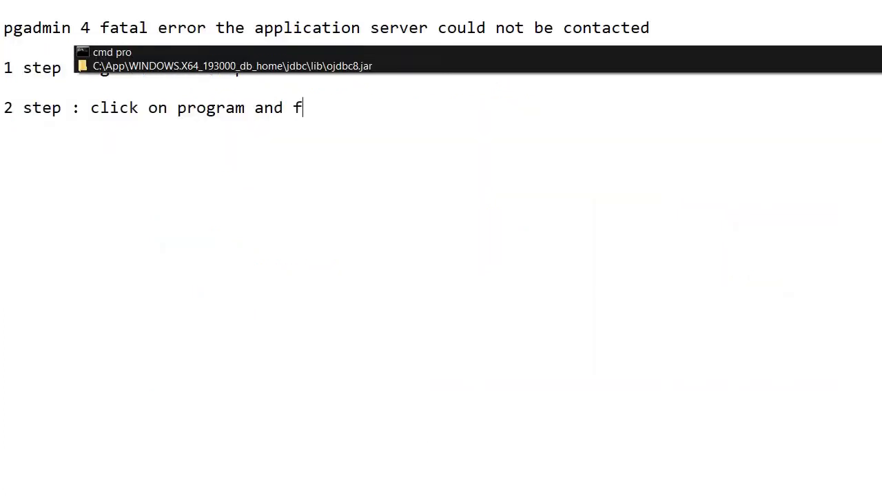
text(tures)
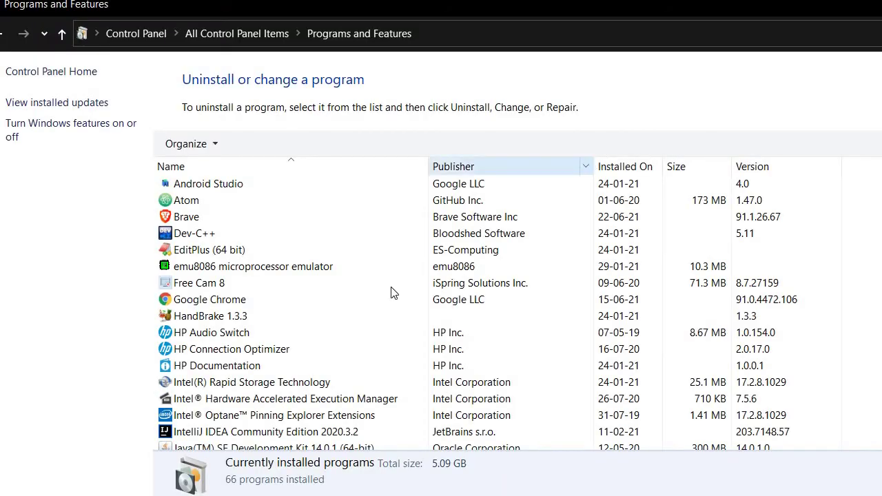
Step: Select PostgreSQL 13 in the program list, start its uninstaller, and approve the admin prompt
scroll(390, 293, down, 4)
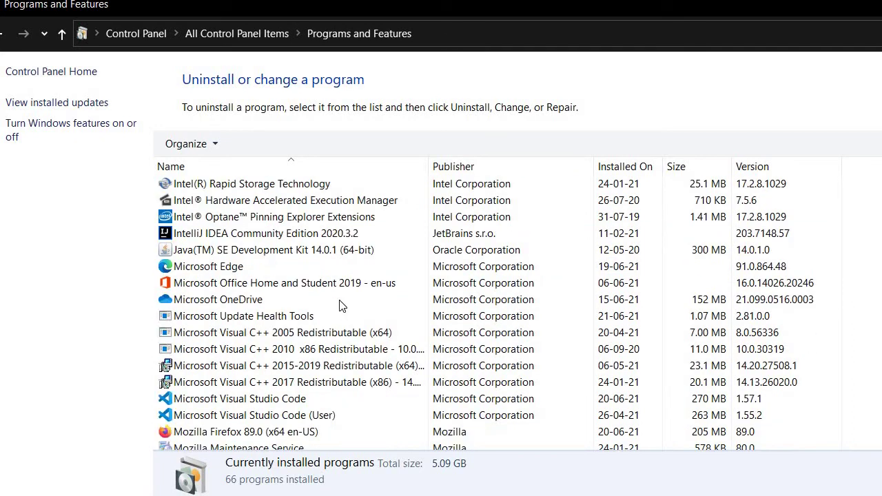
scroll(328, 314, down, 3)
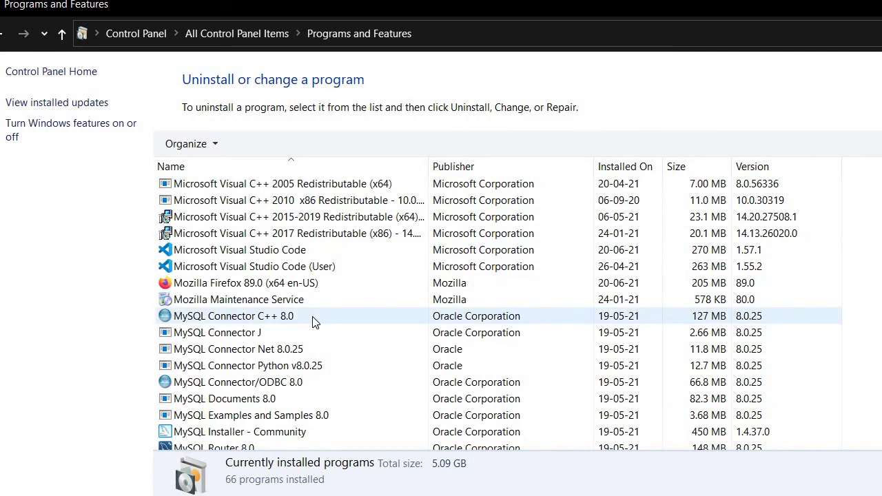
scroll(313, 322, down, 3)
scroll(314, 321, down, 2)
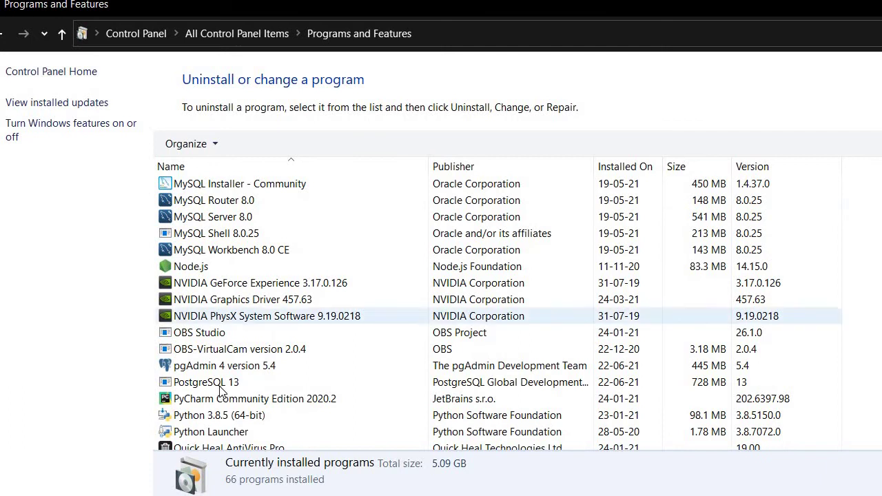
scroll(256, 376, down, 1)
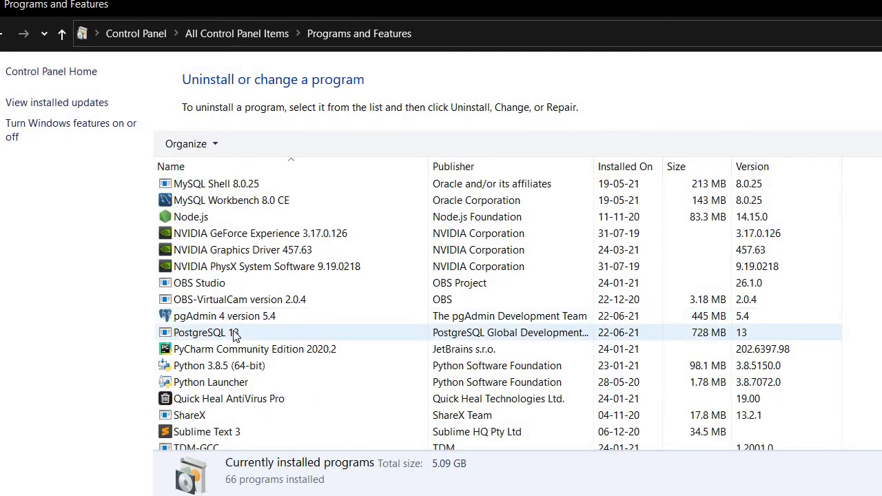
click(234, 334)
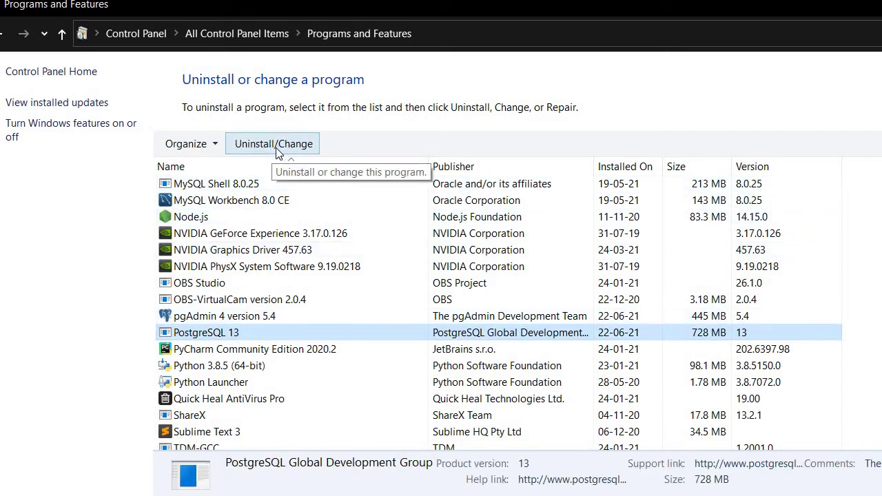
click(281, 150)
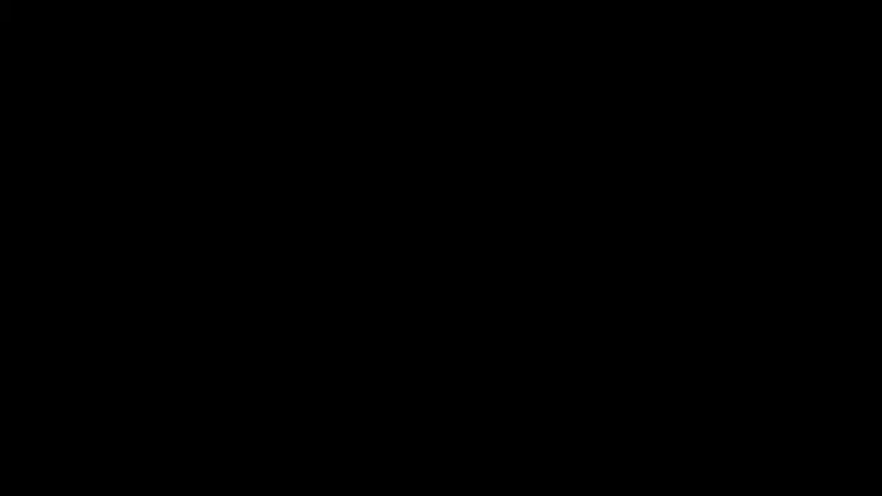
click(490, 367)
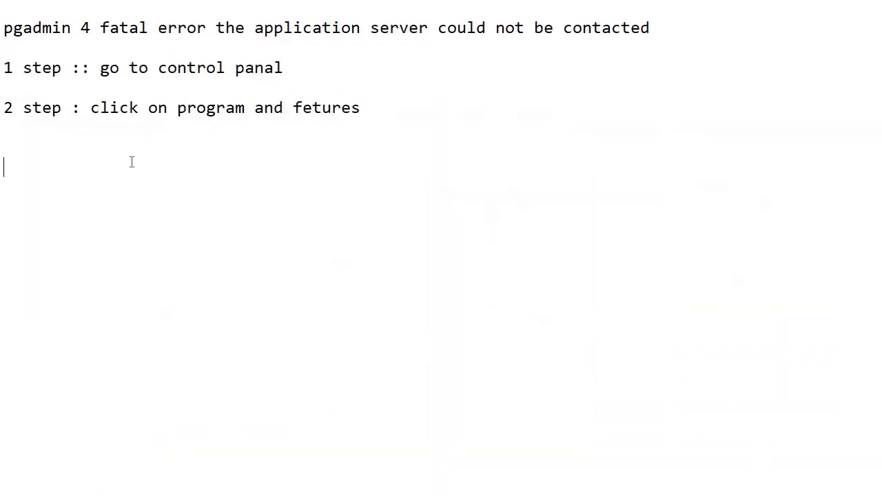
Step: Add '3 step : click on postgreySQl' and start a new line with '4 step::'
text(3 step : cli)
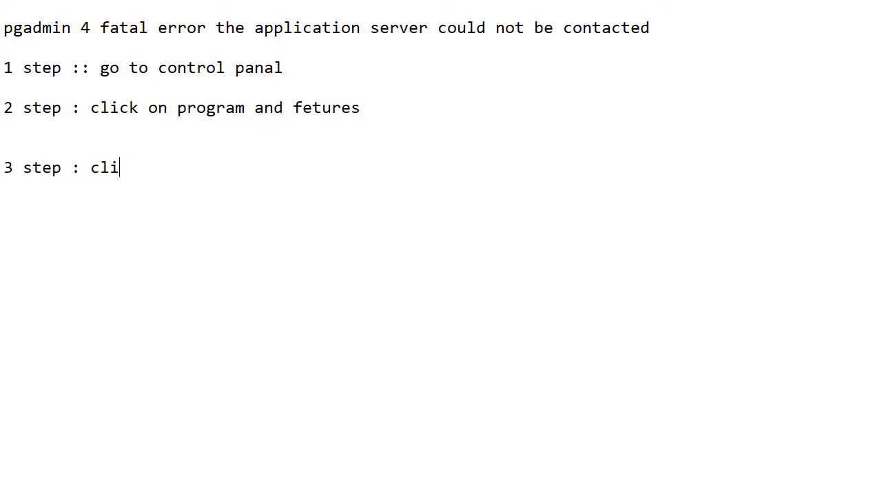
text(ck on)
key(alt+Tab)
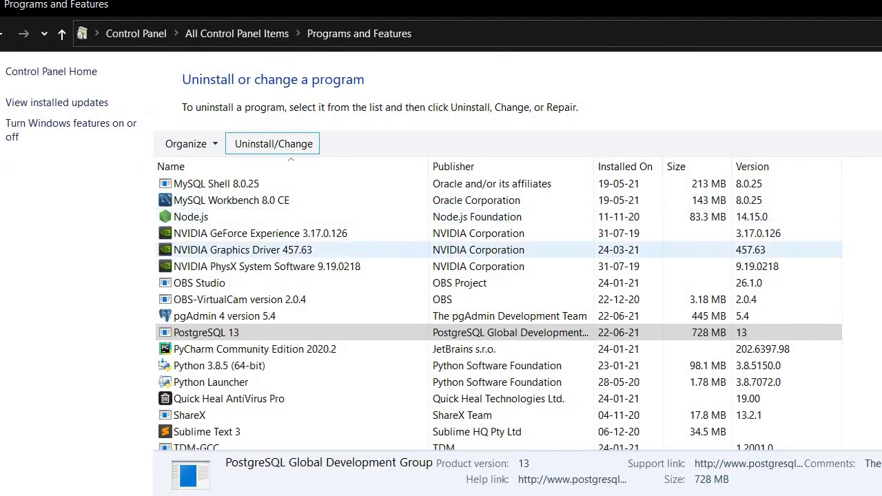
key(alt+Tab)
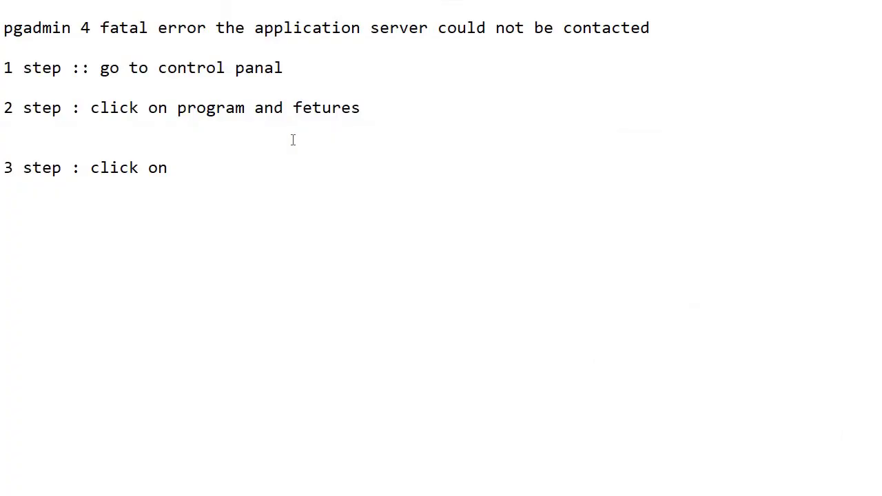
text(ps)
key(BackSpace)
text(pst)
key(BackSpace)
key(BackSpace)
key(BackSpace)
text(p)
key(BackSpace)
text(ostgreySQl)
key(Return)
text(4)
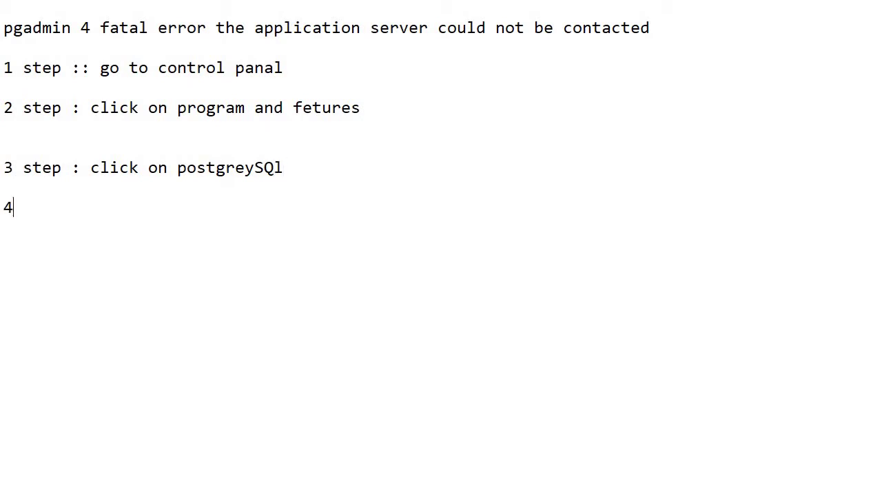
text( step::)
Step: Complete the fourth line with 'click on uninstall and change' after '4 step::'
key(alt+Tab)
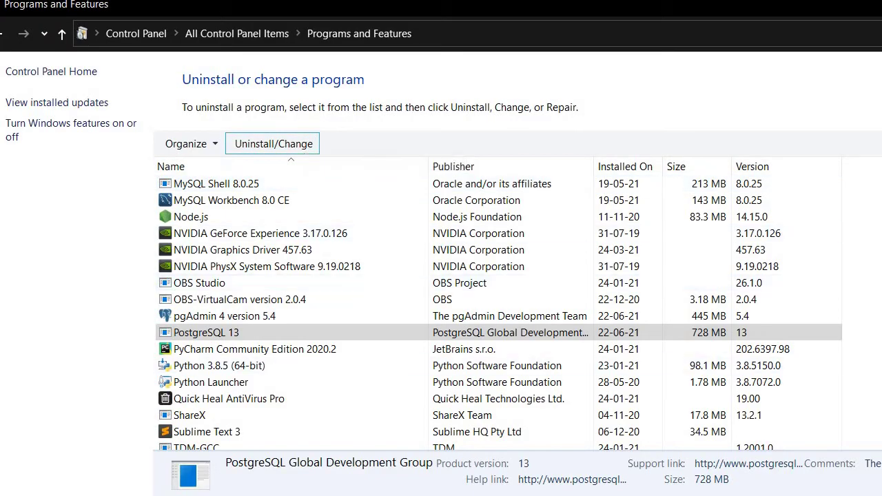
key(alt+Tab)
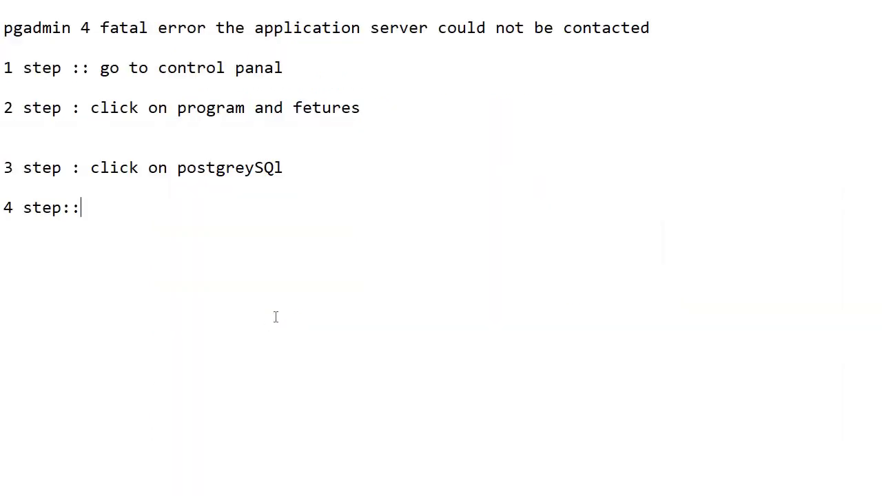
text(click on unins)
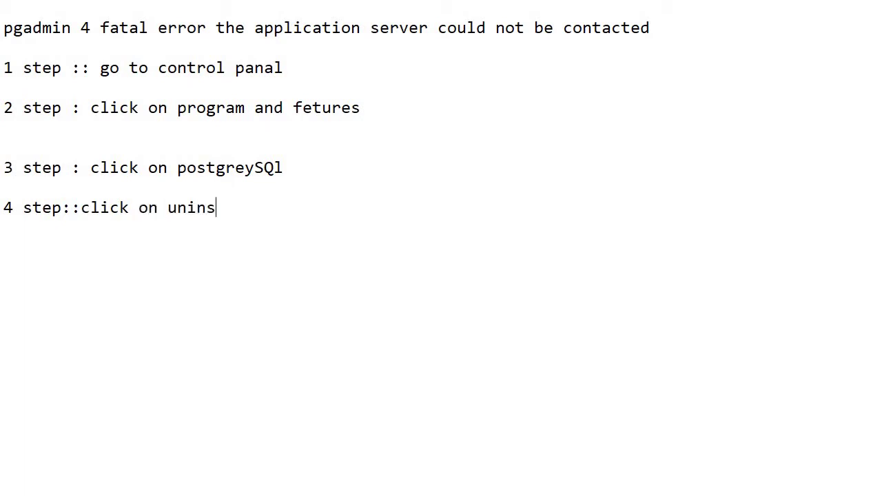
text(tall and cha)
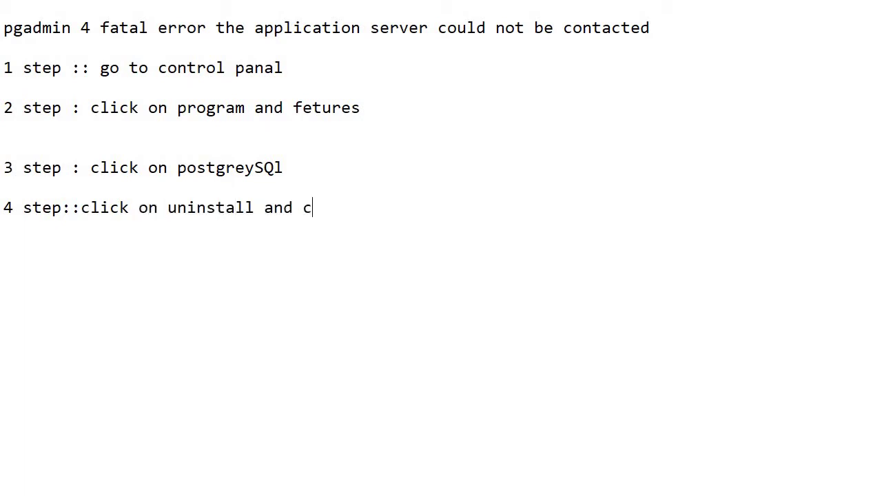
text(nge)
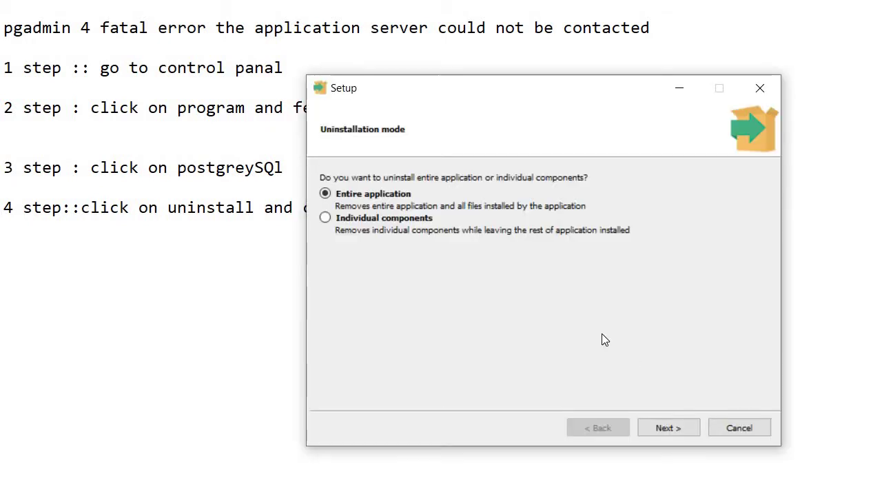
Step: Drag the PostgreSQL Setup uninstall-mode dialog to the left, out of the note's way
drag(482, 90, 375, 80)
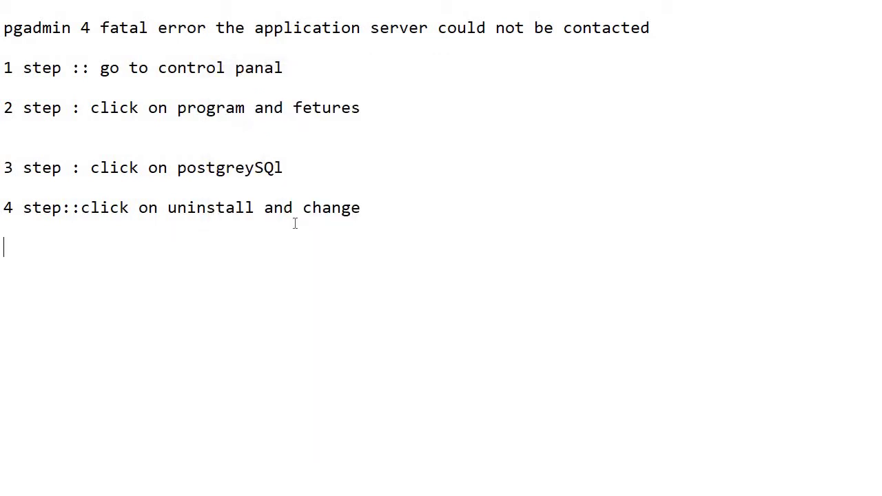
Step: Add '5 step :: chose indidual component' and bring PostgreSQL Setup back to the front
text(5 step :: ch)
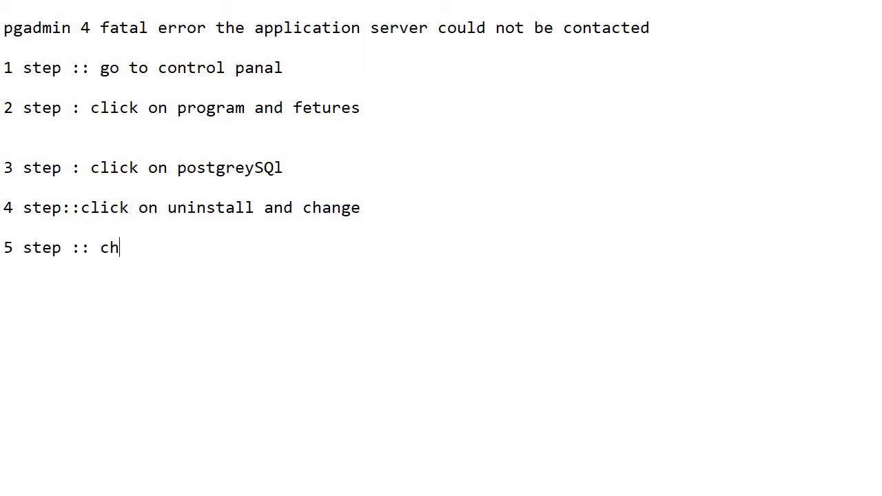
text(ose indidua)
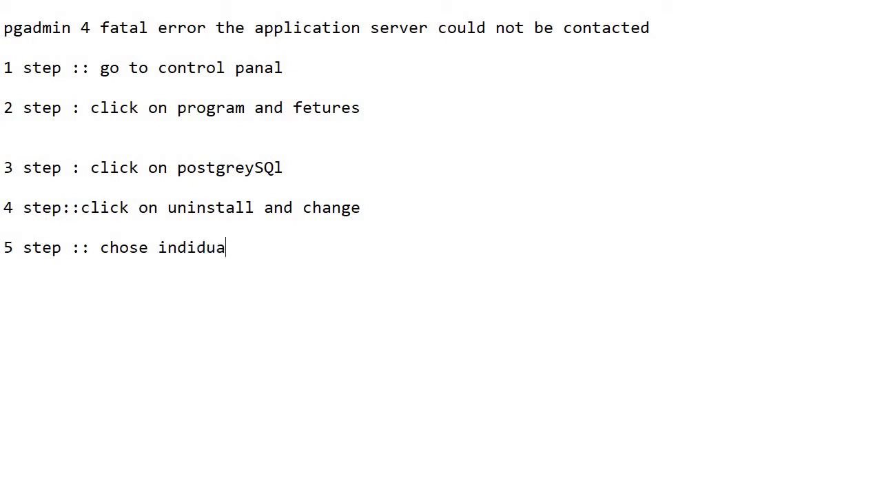
text(l component)
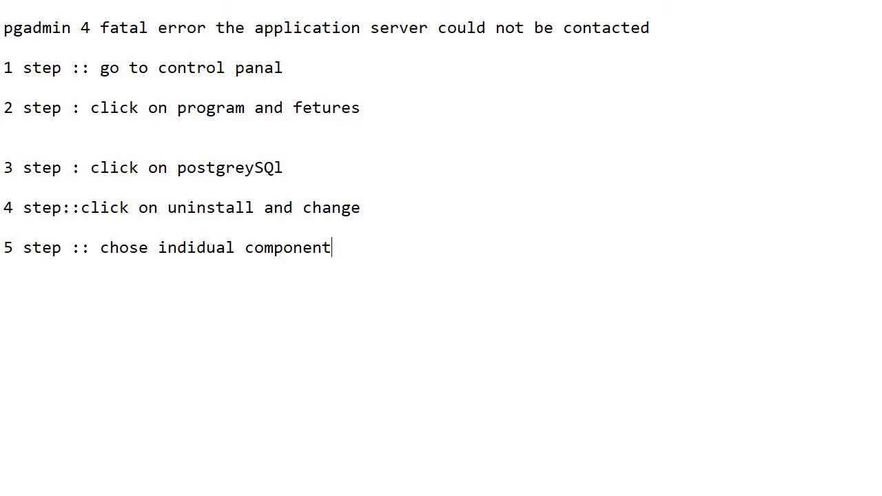
key(alt+Tab)
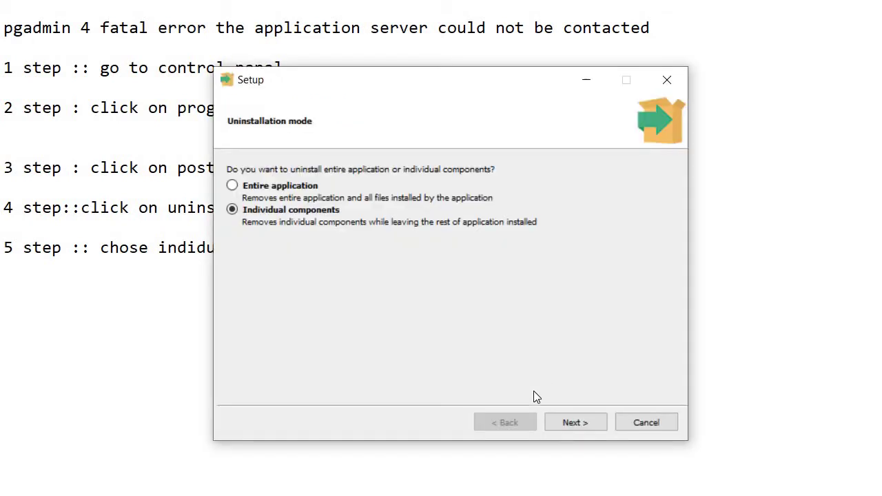
Step: With Individual components chosen, advance to the Select Components To Uninstall page
click(587, 423)
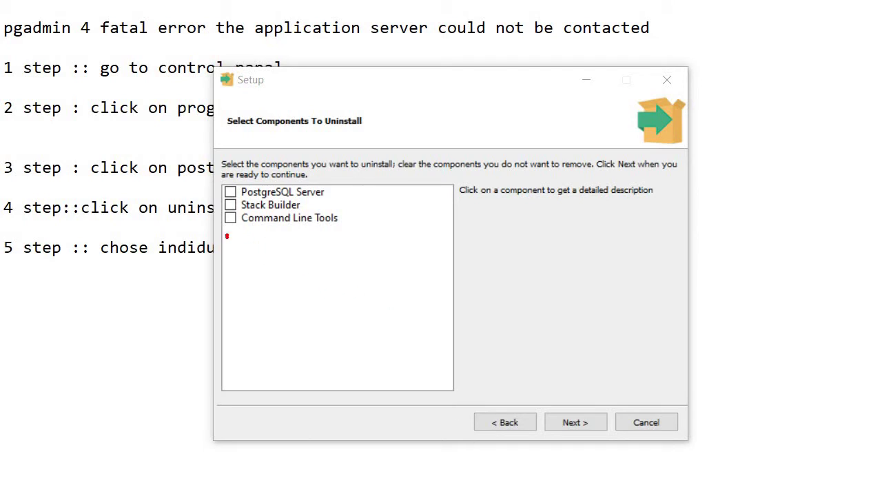
mouse_move(243, 234)
mouse_down()
mouse_move(244, 248)
mouse_move(228, 246)
mouse_up()
click(234, 244)
text(pg)
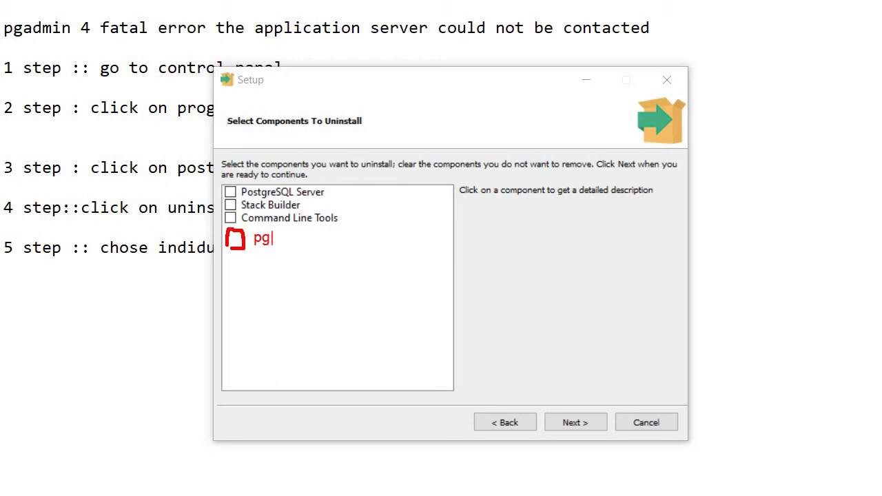
text(admin)
drag(233, 240, 253, 231)
drag(553, 344, 584, 417)
mouse_move(548, 393)
mouse_down()
mouse_move(581, 418)
mouse_move(598, 396)
mouse_up()
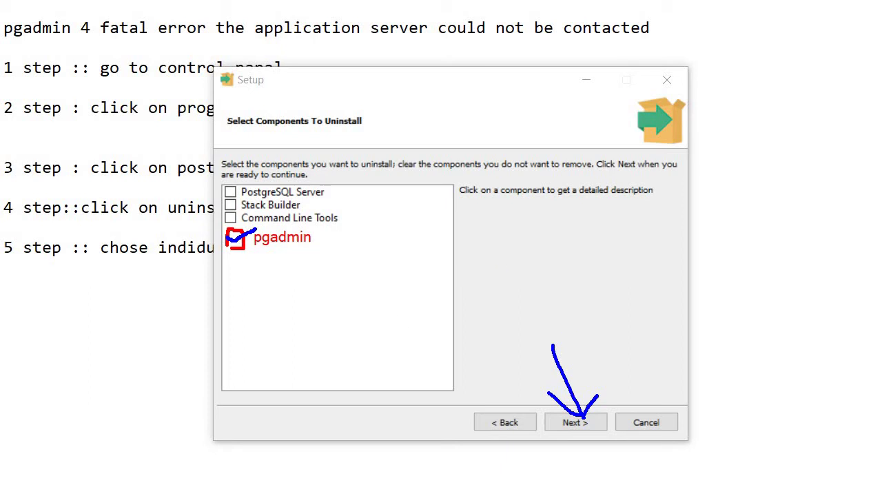
key(Escape)
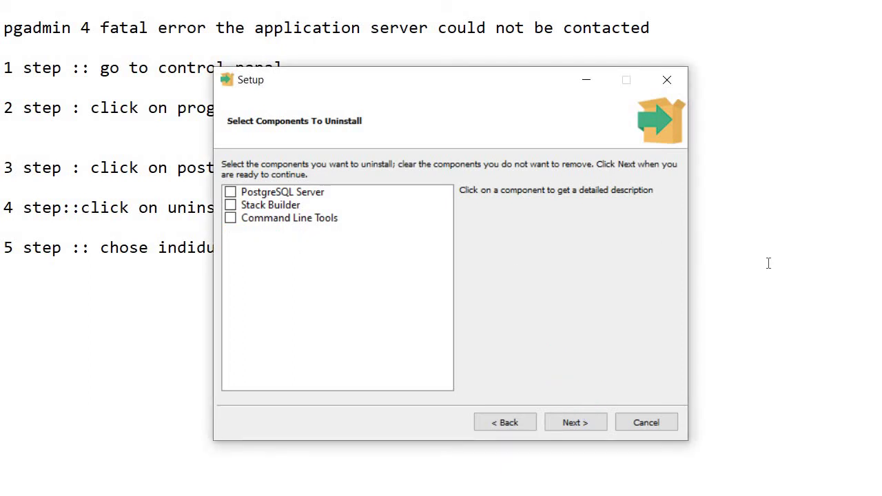
Step: Add '6 step :: chose pgadmin and click on next and wait until delte completed' after step 5
click(768, 263)
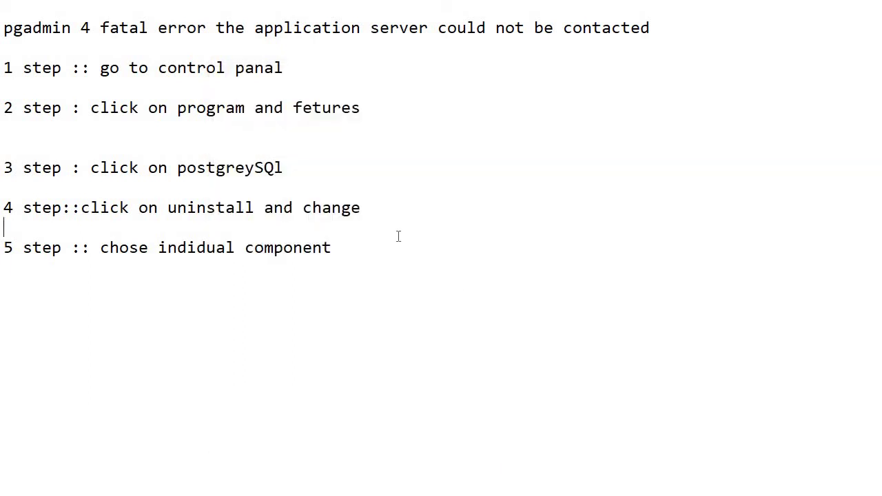
click(370, 254)
text(6 step :: ch)
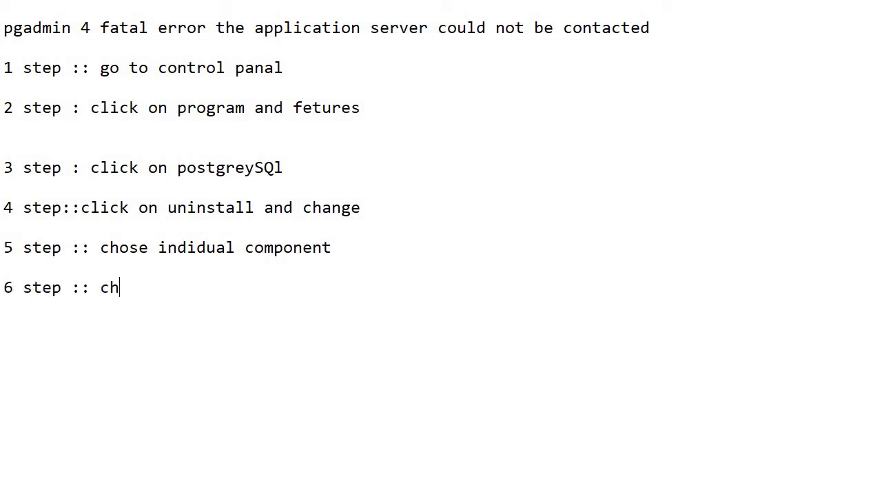
text(ose pgadmin and )
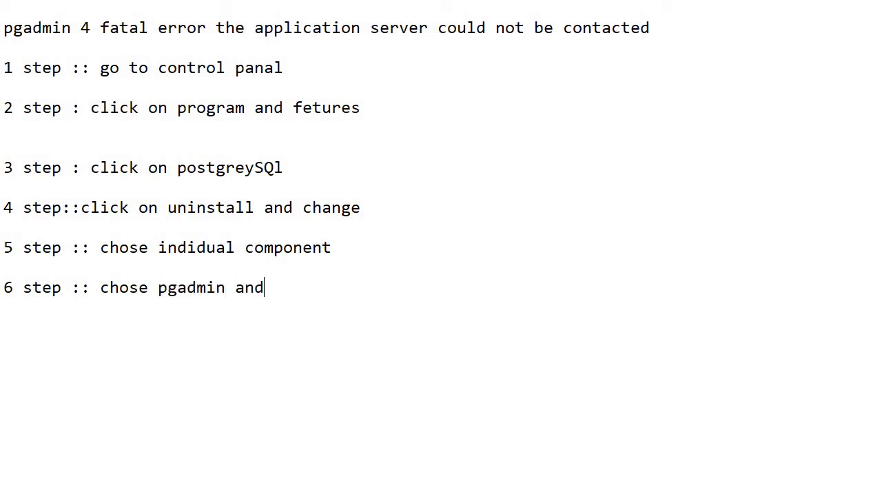
text(click on next a)
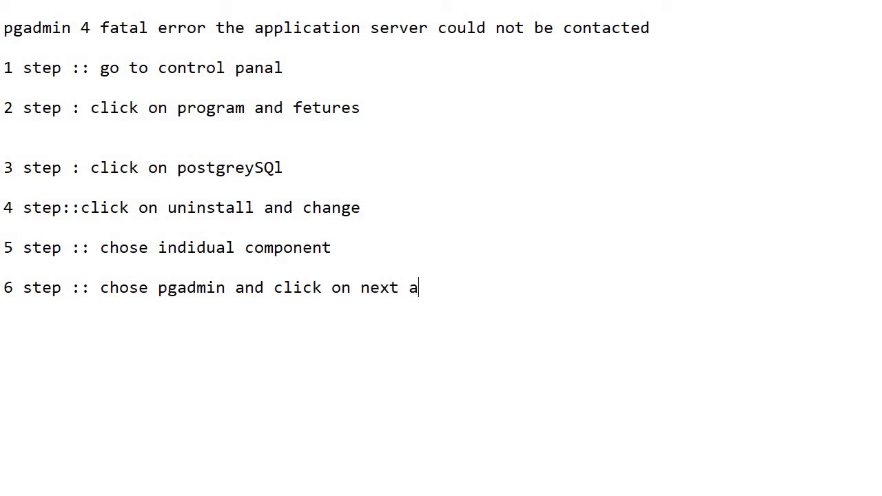
text(nd wait )
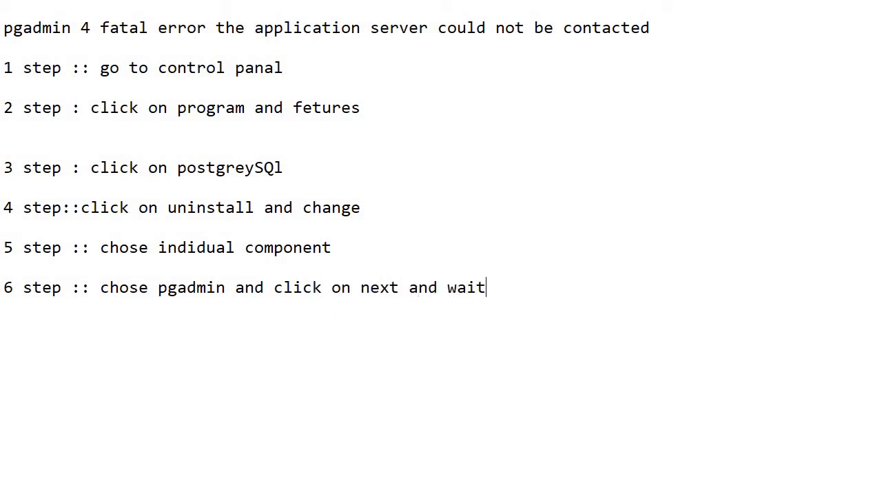
text(until delt)
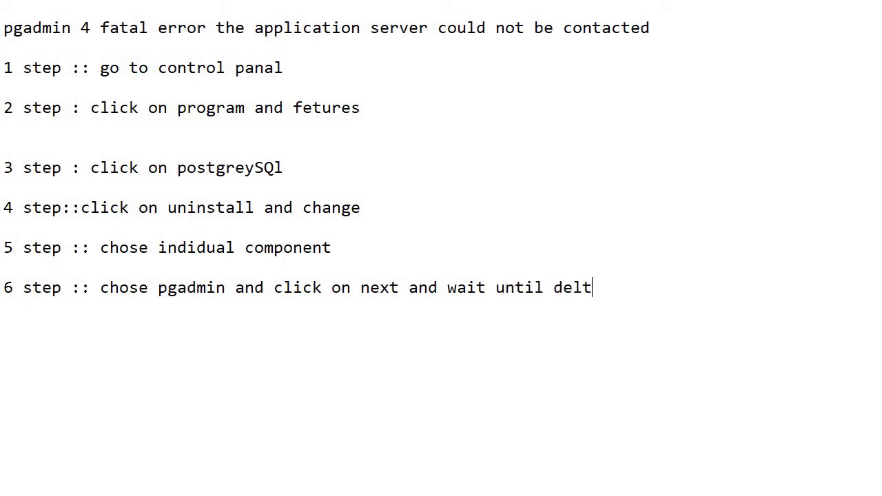
text(e completed)
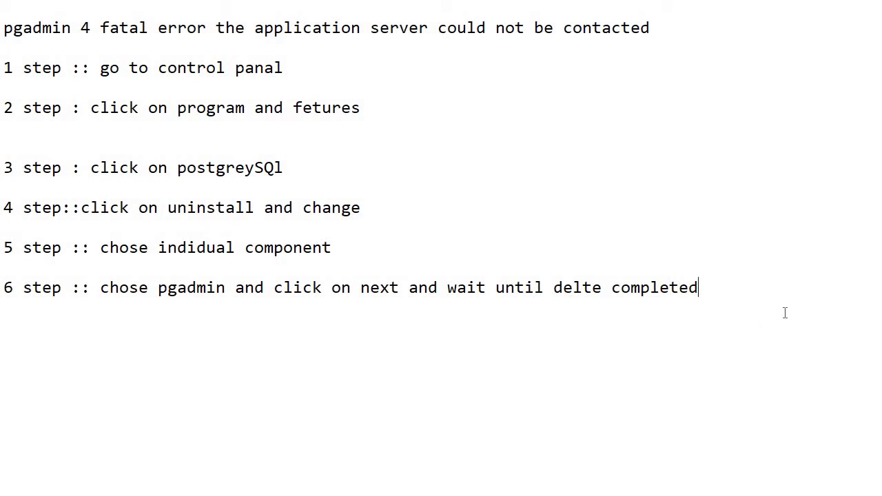
drag(703, 301, 515, 288)
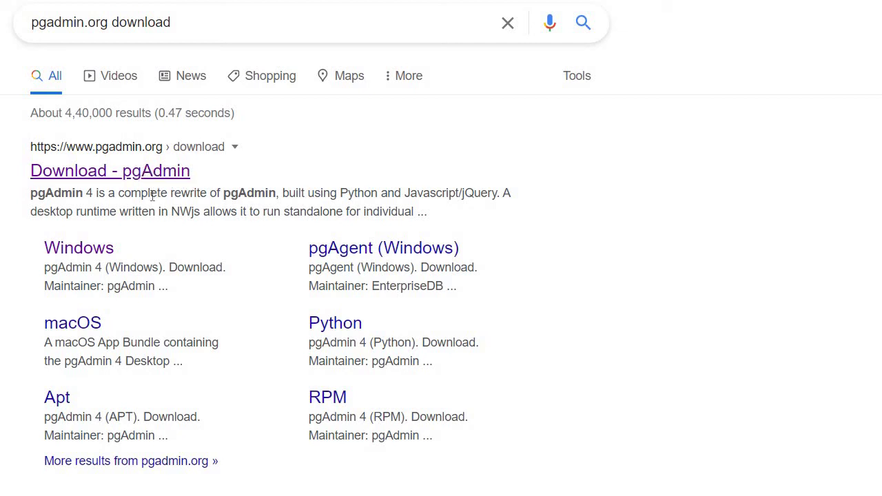
Step: Navigate the pgAdmin site to the pgAdmin 4 v5.4 Windows download folder
click(179, 171)
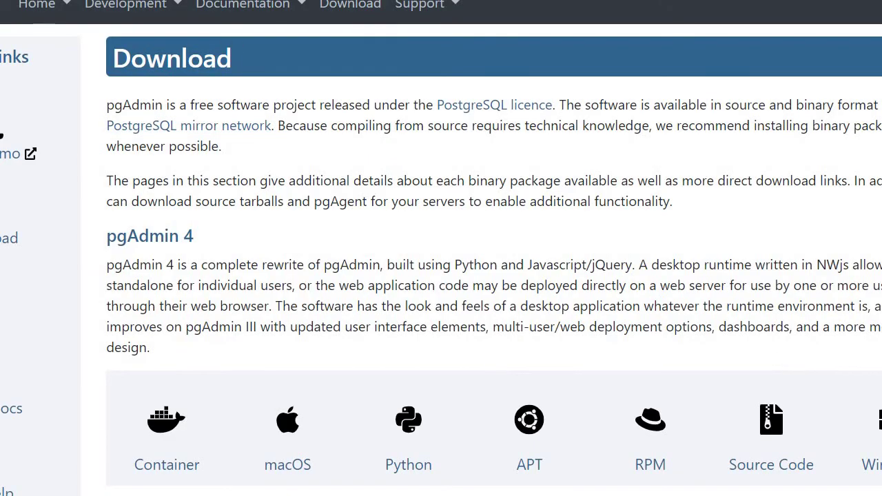
key(alt+Left)
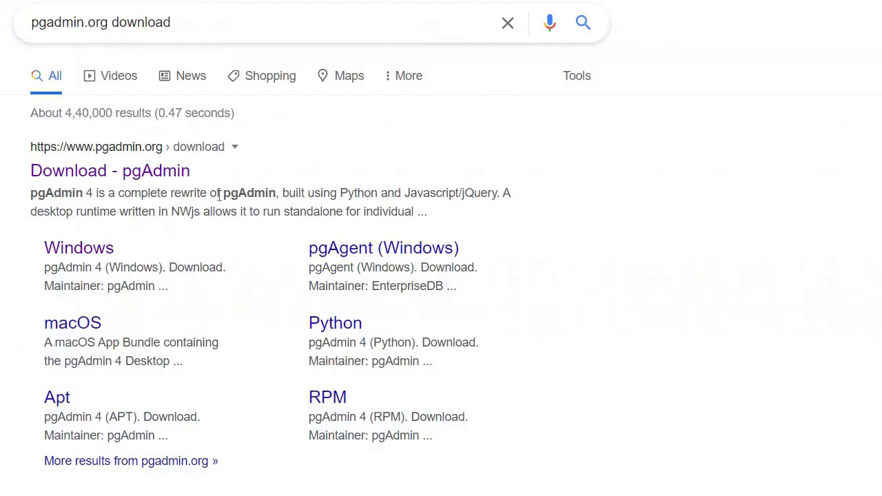
click(100, 250)
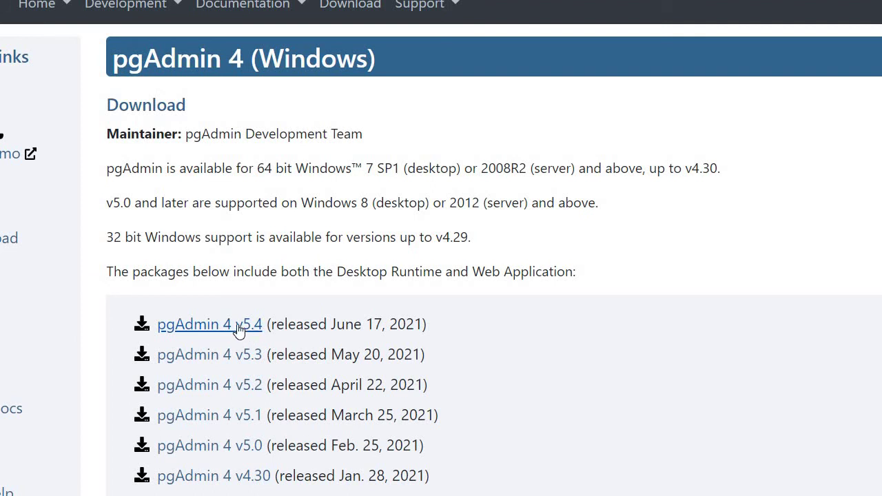
click(198, 325)
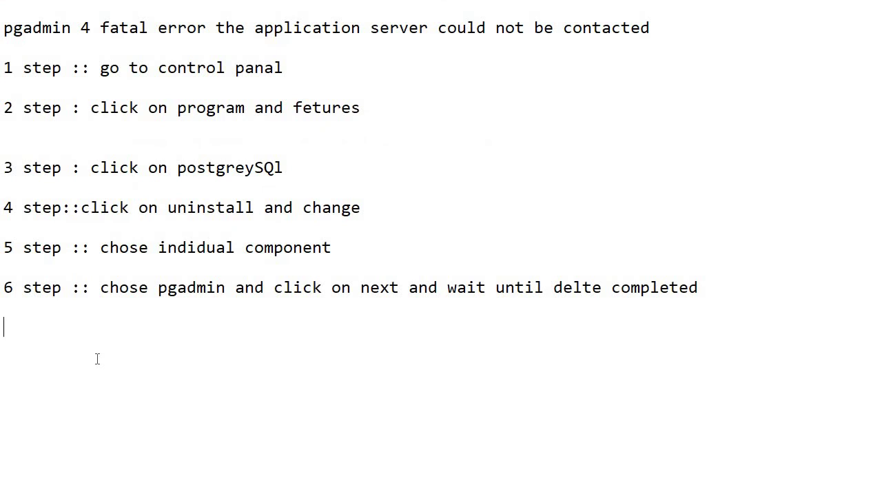
Step: Add '7 step : download pgadmin::' and paste the v5.4 Windows download URL after it
text(7 step : dow)
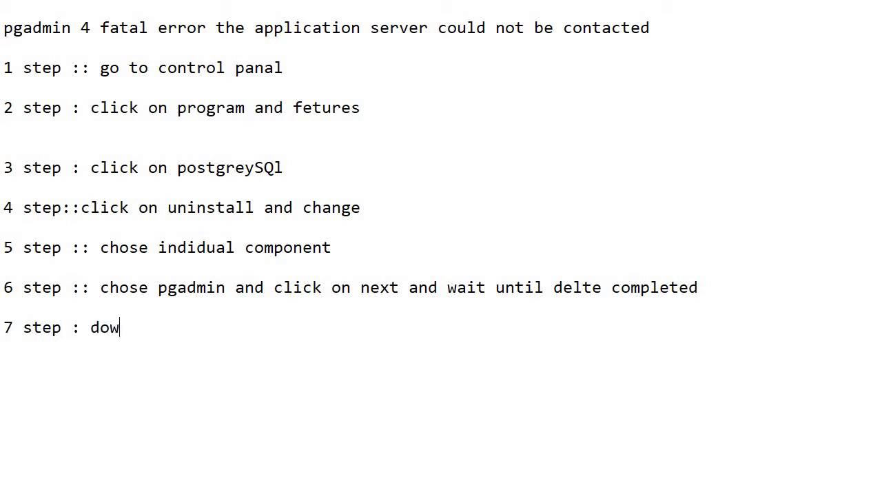
text(nload pg)
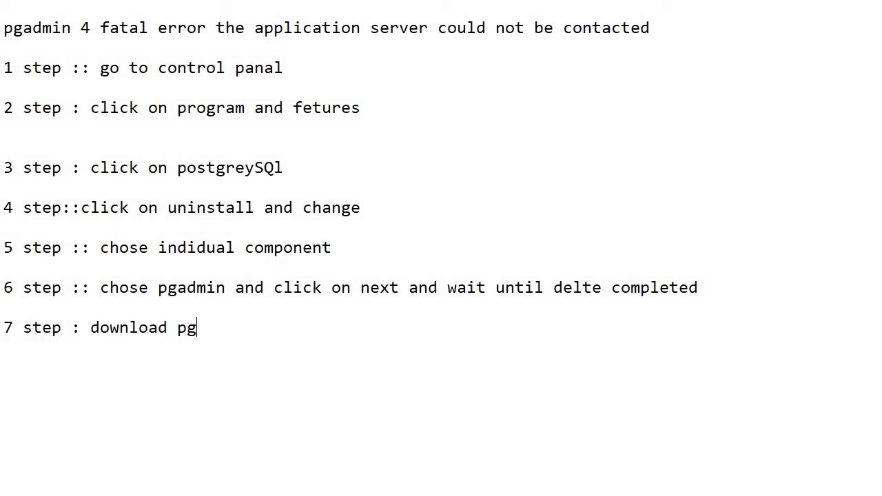
key(BackSpace)
text(admin::)
text(https://www.postgresql.org/ftp/pgadmin/pgadmin4/v5.4/windows/)
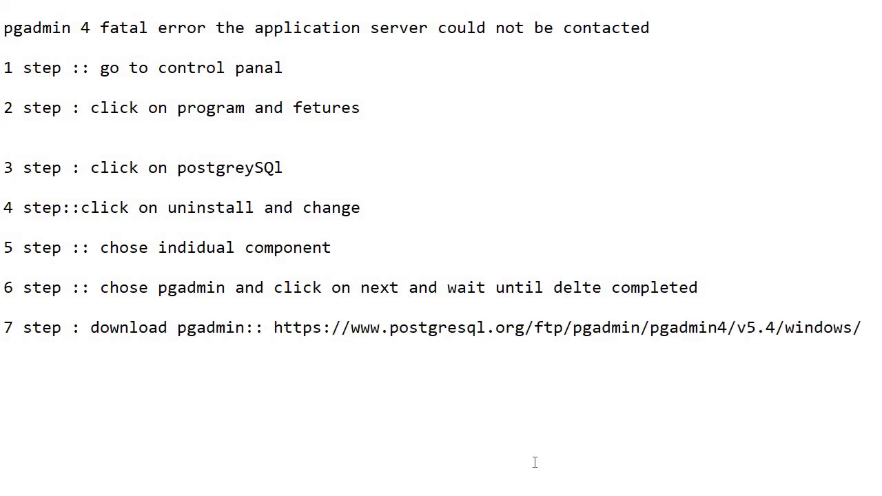
Step: Check the pasted URL, then search Windows for 'pg' to find pgAdmin 4
drag(861, 327, 273, 327)
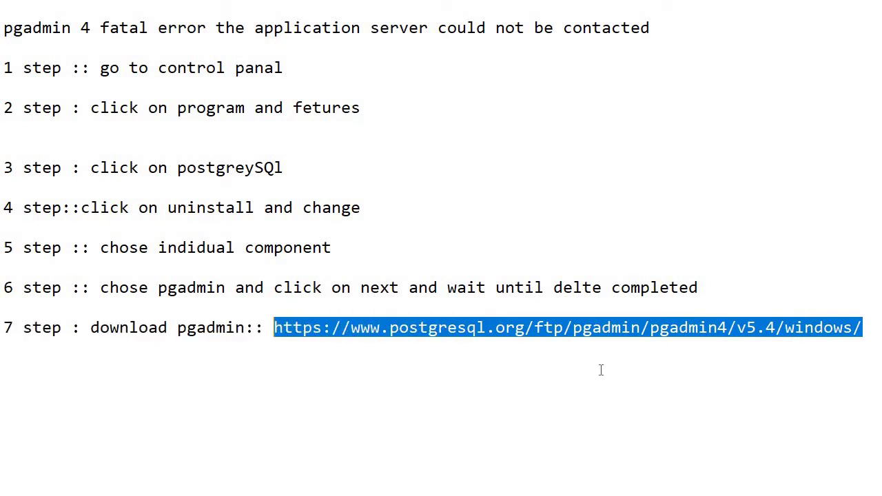
click(776, 350)
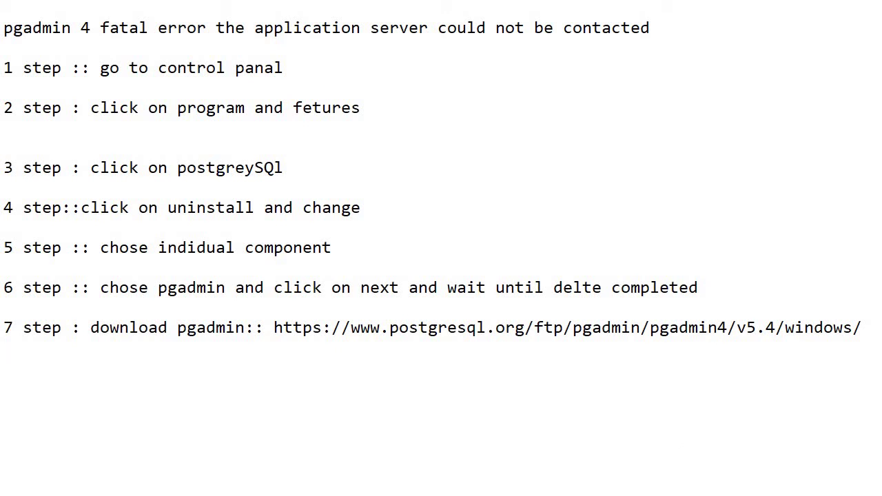
key(super)
text(pg)
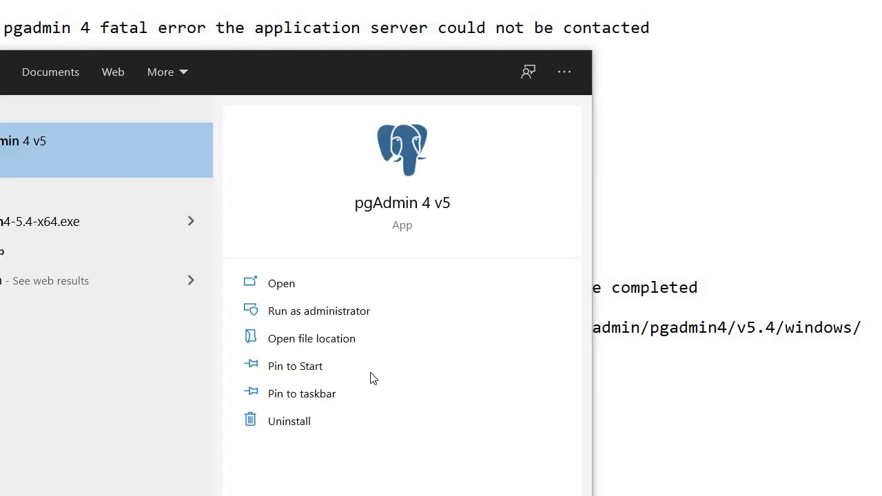
Step: Open pgAdmin 4 v5 from the Windows search results
click(292, 293)
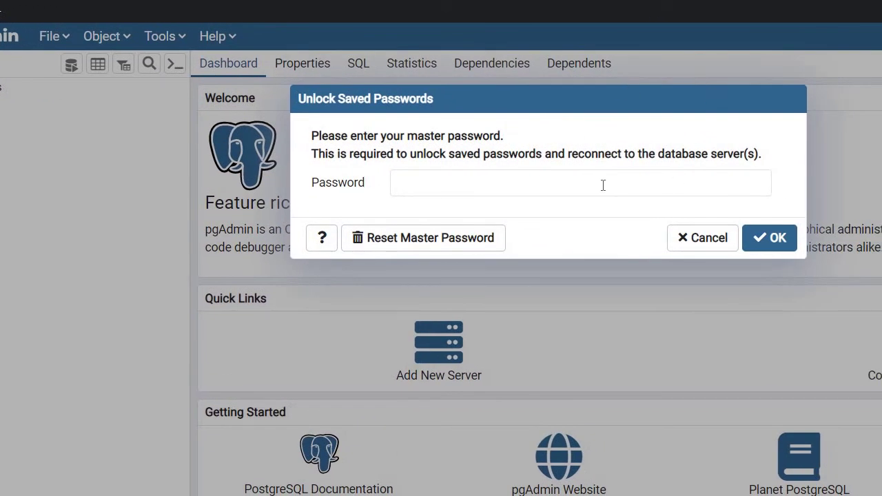
Step: Enter the master password in Unlock Saved Passwords and confirm with OK
click(542, 185)
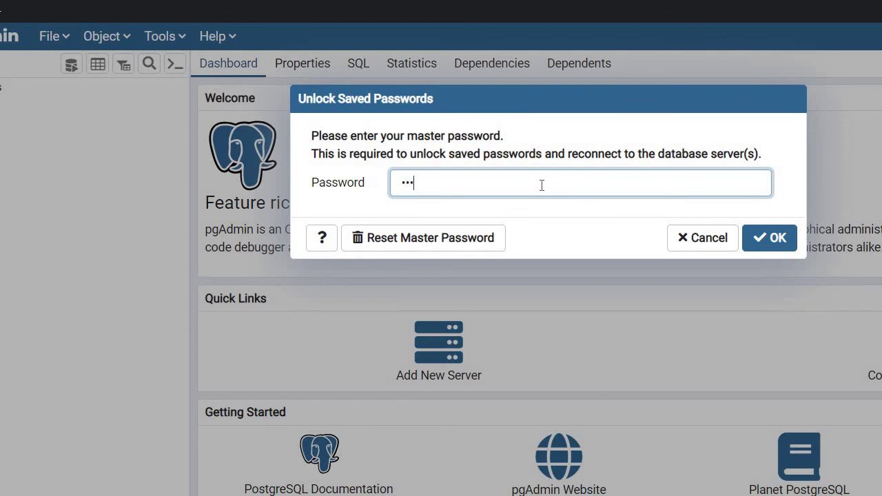
click(778, 239)
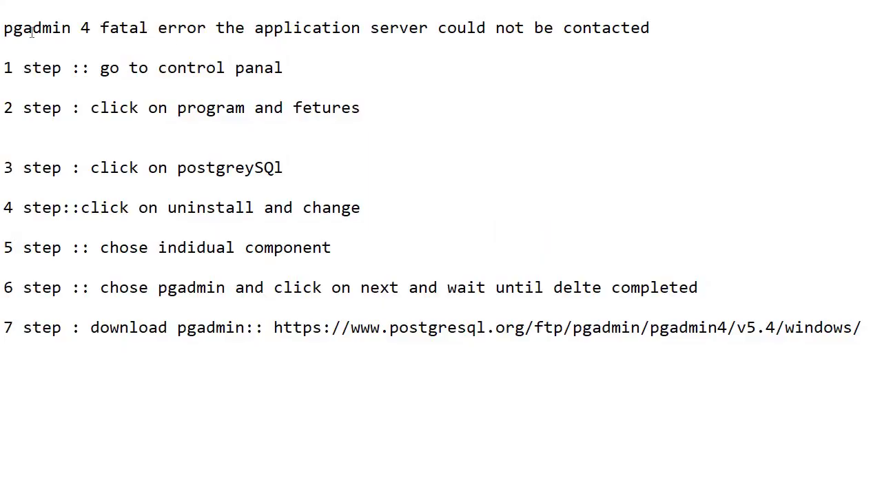
Step: Select and then deselect the pgadmin 4 fatal error title line in Notepad
drag(32, 27, 669, 26)
click(668, 38)
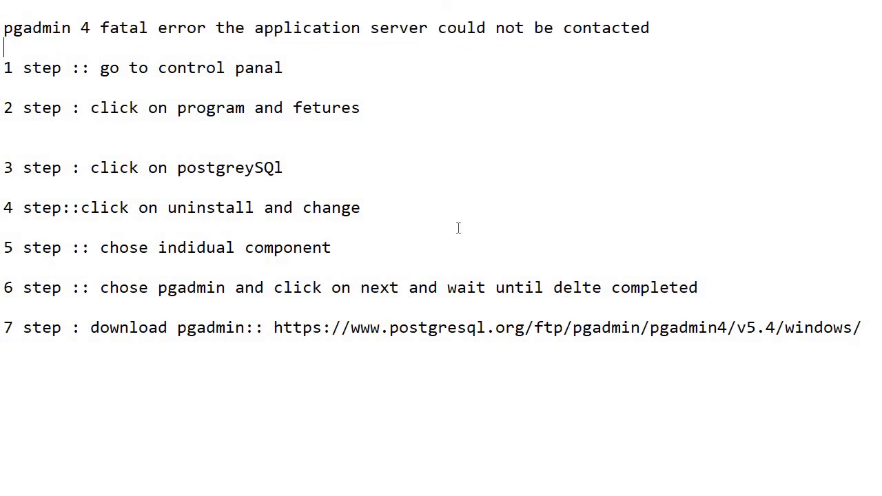